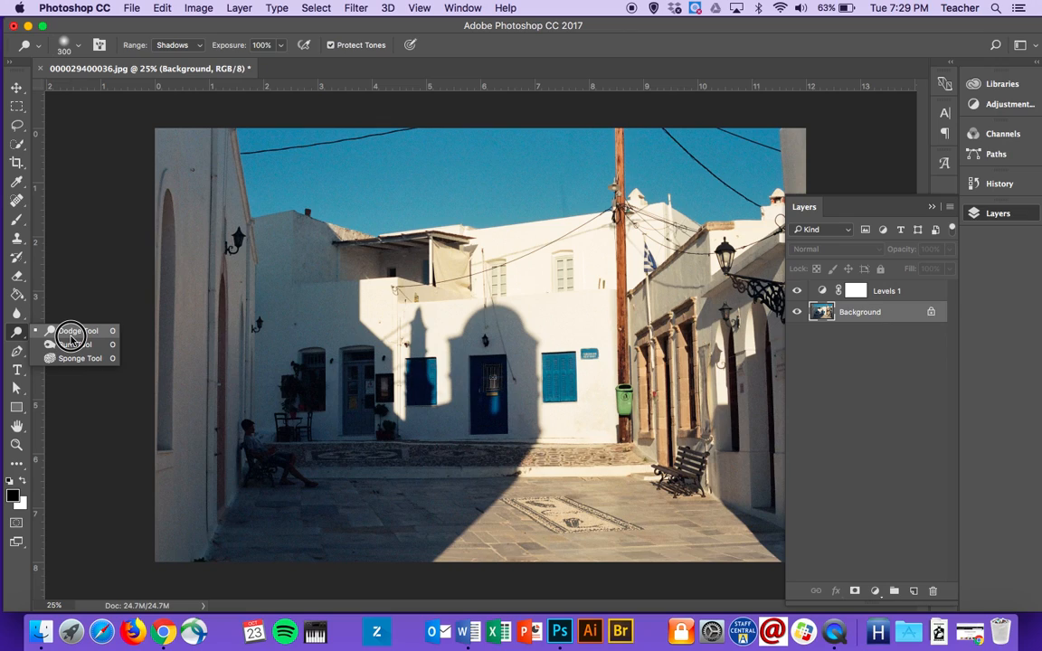
# Step: Choose the Dodge tool and duplicate the Background layer as "Background copy"
pyautogui.click(71, 333)
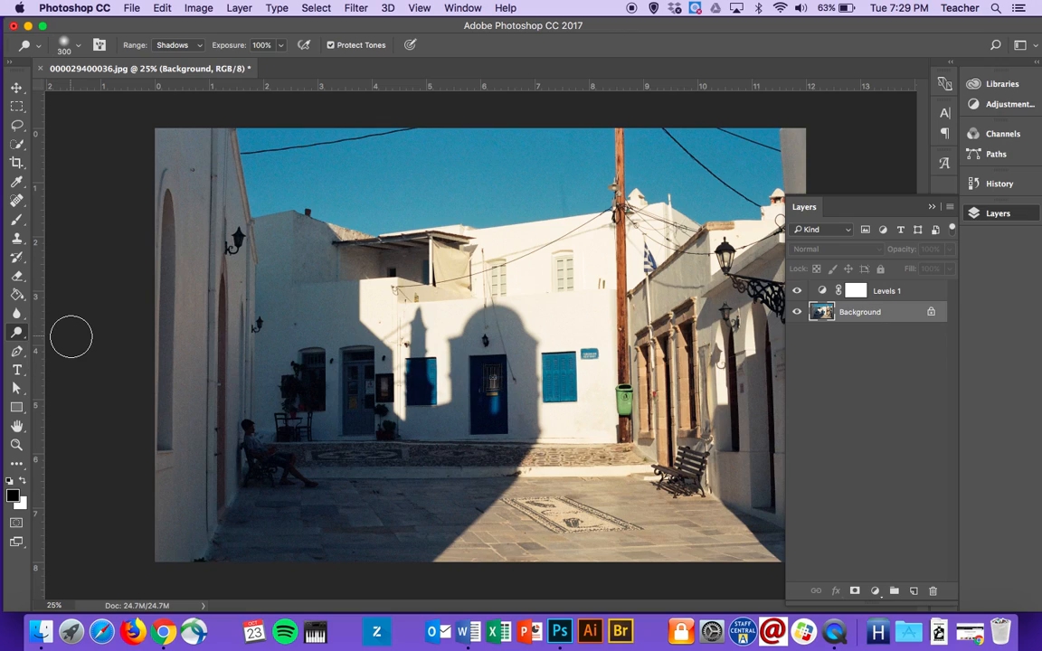
pyautogui.rightClick(878, 317)
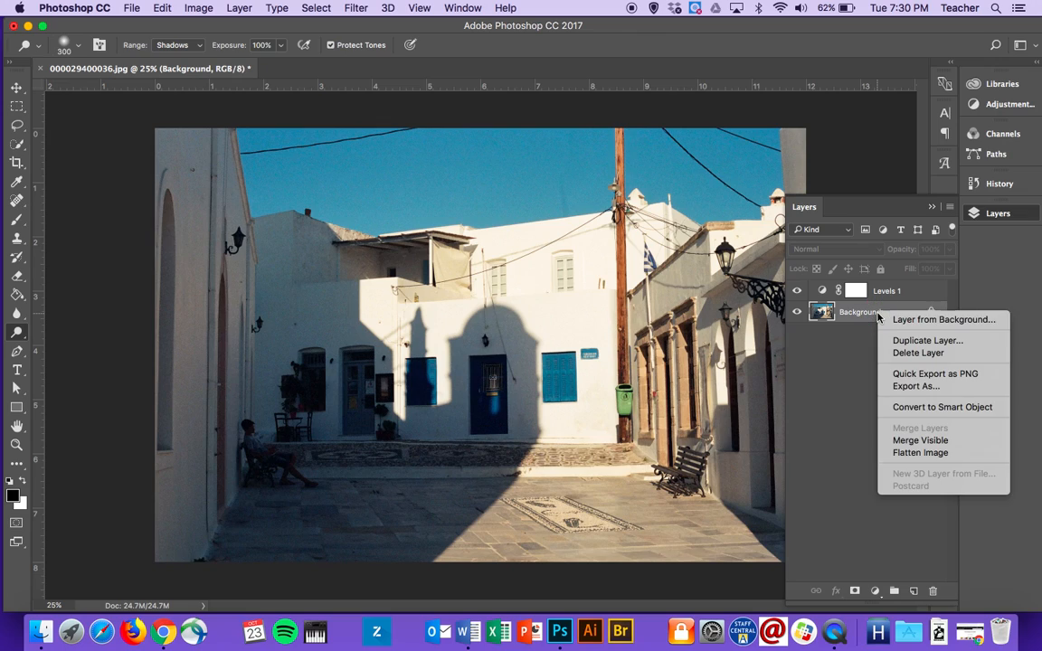
pyautogui.click(971, 342)
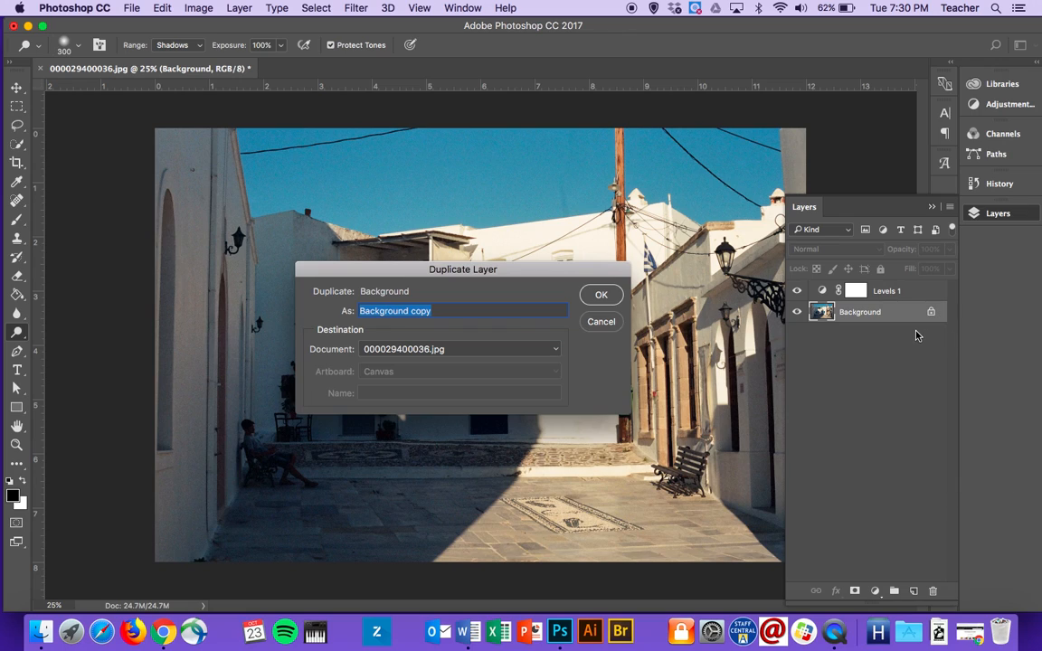
pyautogui.click(601, 296)
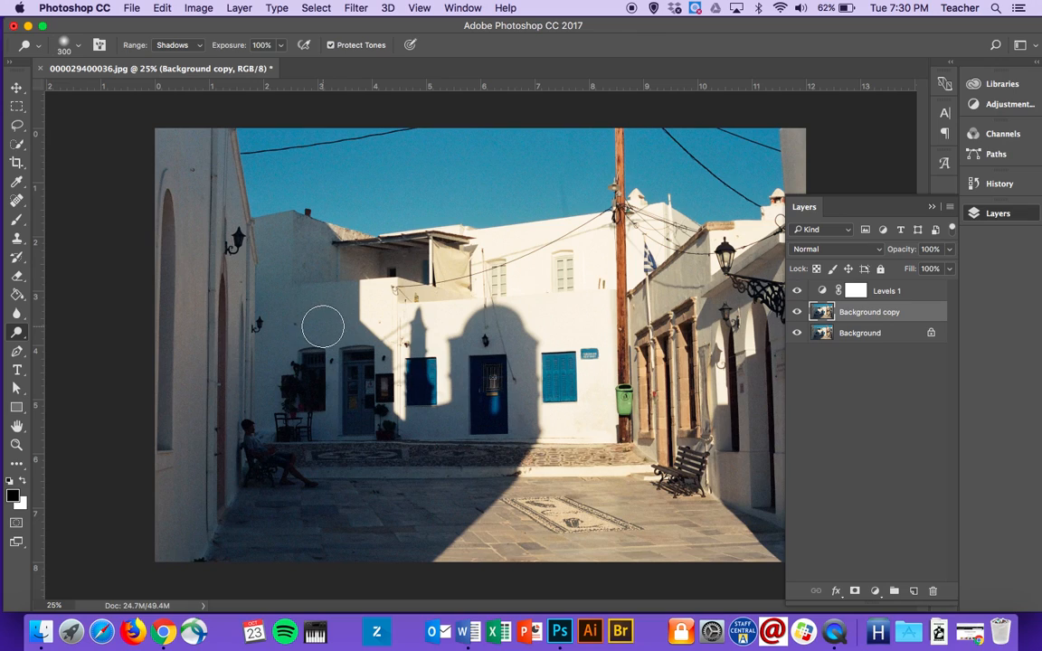
# Step: Set the Dodge brush to 95 px with 0% hardness
pyautogui.click(74, 44)
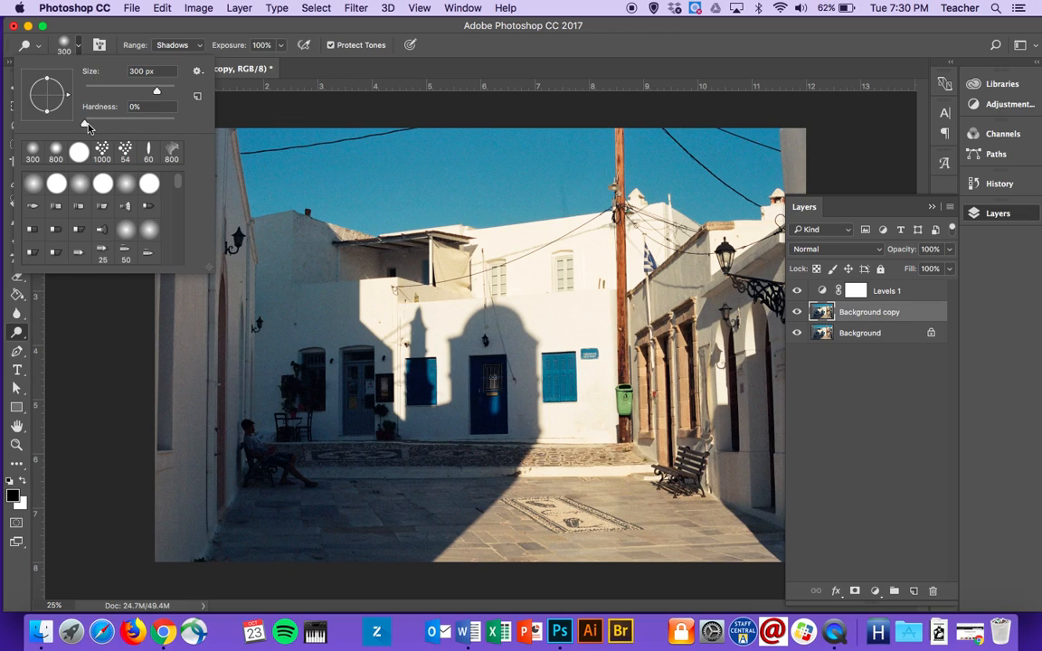
pyautogui.click(84, 125)
pyautogui.moveTo(84, 125); pyautogui.dragTo(84, 124)
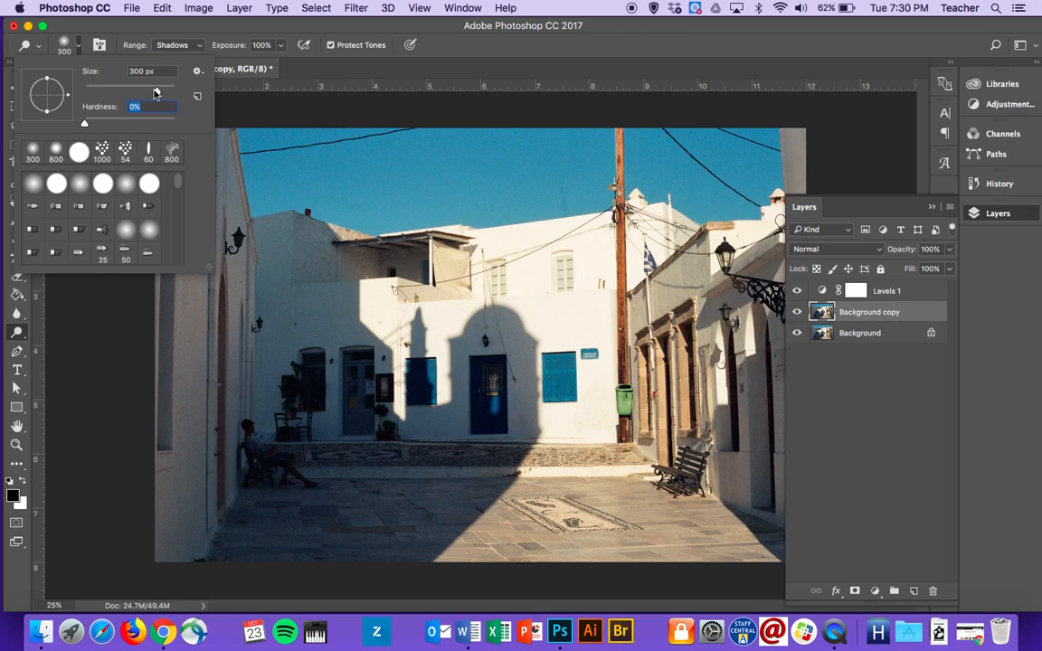
pyautogui.moveTo(154, 93); pyautogui.dragTo(107, 92)
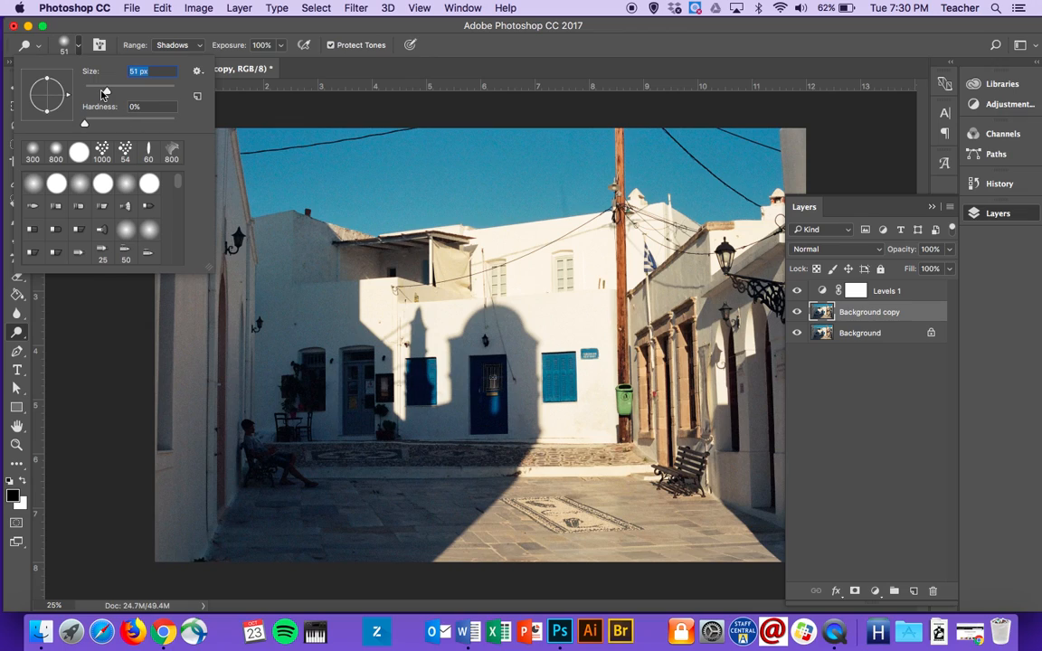
pyautogui.moveTo(106, 91)
pyautogui.mouseDown()
pyautogui.moveTo(139, 93)
pyautogui.moveTo(127, 94)
pyautogui.mouseUp()
pyautogui.click(366, 406)
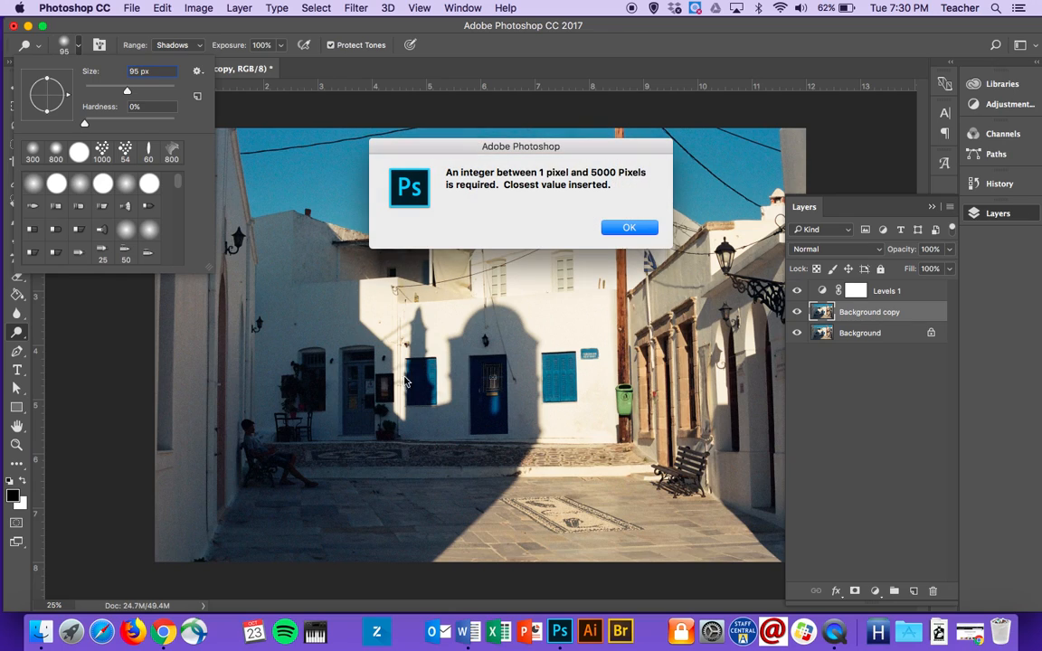
pyautogui.click(621, 230)
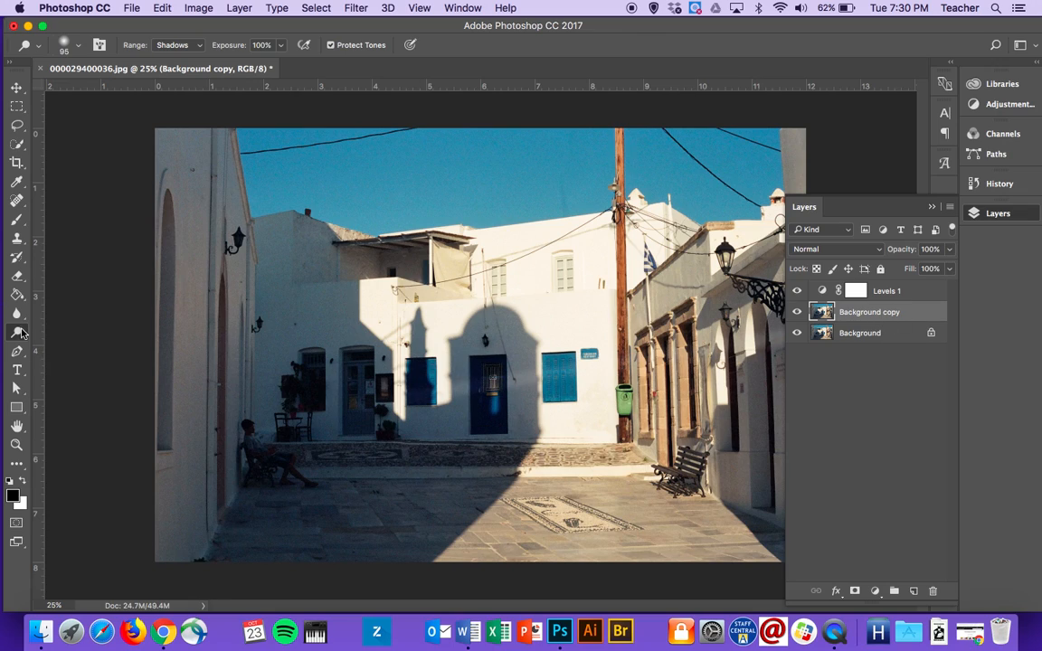
# Step: Try dodging the shaded white wall with the small brush at 100% exposure, then undo the strokes
pyautogui.moveTo(280, 321)
pyautogui.mouseDown()
pyautogui.moveTo(273, 368)
pyautogui.moveTo(294, 356)
pyautogui.moveTo(282, 395)
pyautogui.moveTo(294, 304)
pyautogui.moveTo(268, 277)
pyautogui.moveTo(251, 371)
pyautogui.moveTo(214, 273)
pyautogui.moveTo(292, 335)
pyautogui.moveTo(272, 362)
pyautogui.moveTo(252, 299)
pyautogui.moveTo(288, 330)
pyautogui.mouseUp()
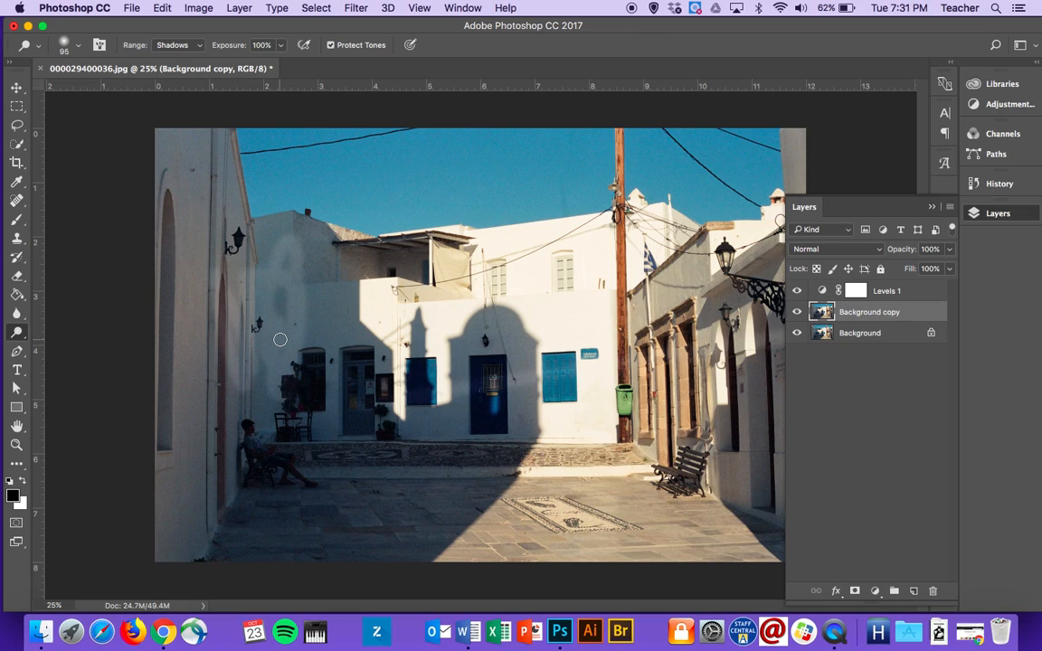
pyautogui.press('super+alt+z')
pyautogui.press('super+alt+z')
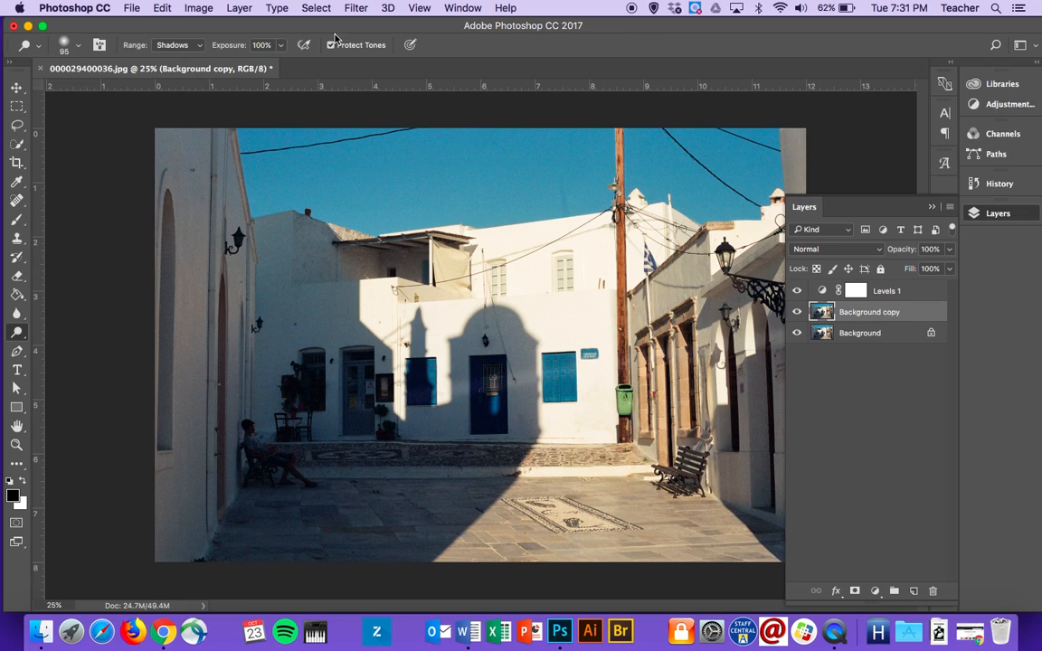
# Step: Dodge the shadows on the shaded wall and pavement with exposure lowered to 39% and the brush enlarged to 1000 px
pyautogui.click(281, 44)
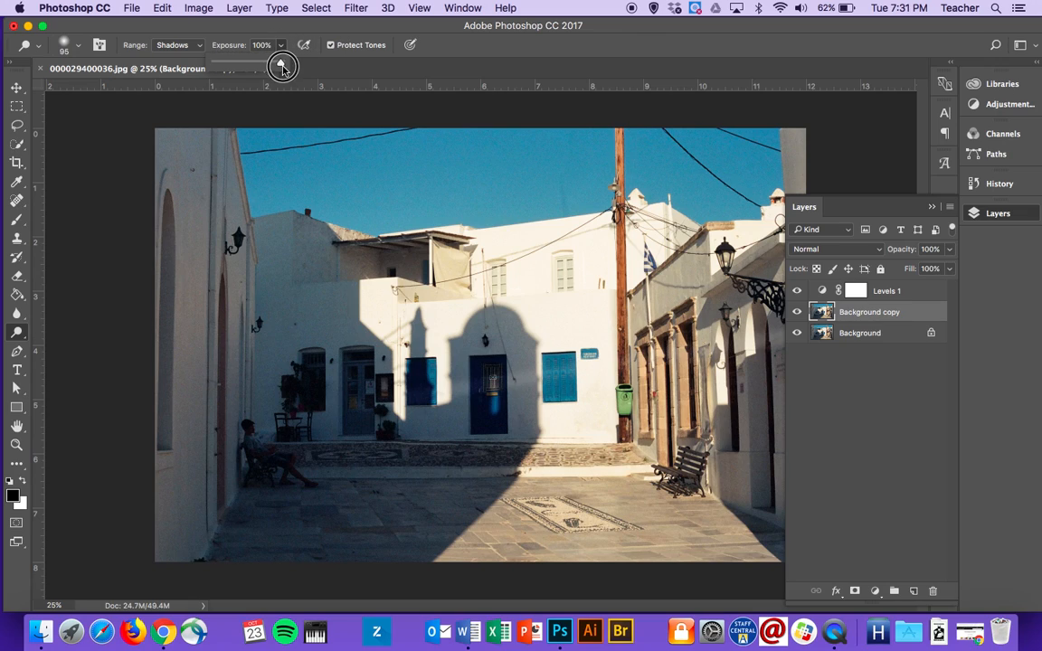
pyautogui.moveTo(282, 67); pyautogui.dragTo(231, 65)
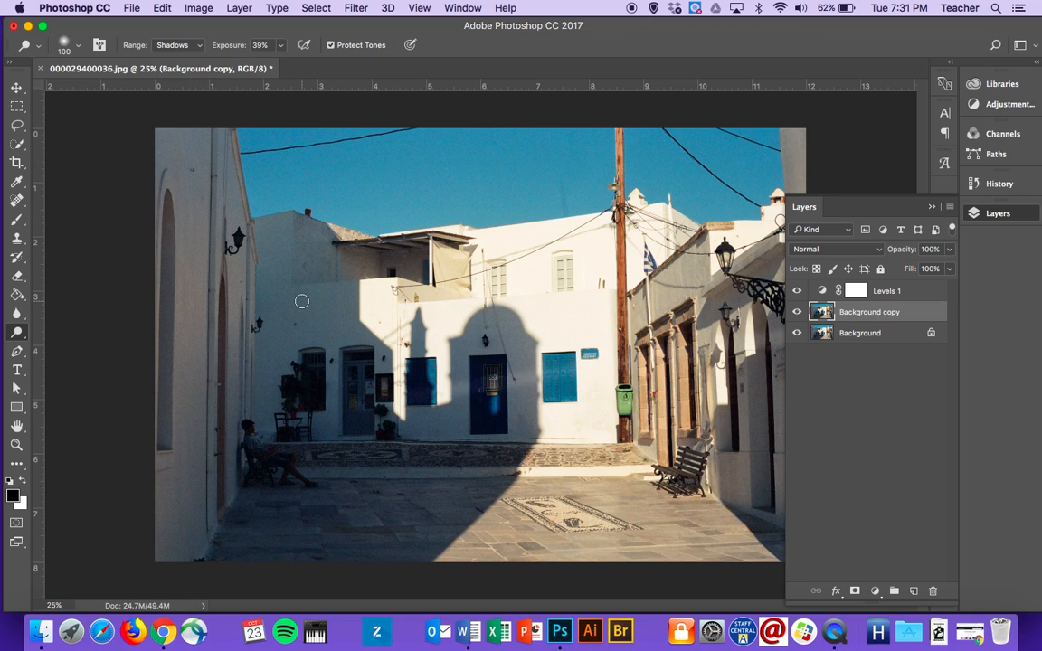
pyautogui.press(']')
pyautogui.press(']')
pyautogui.press(']')
pyautogui.press(']')
pyautogui.press(']')
pyautogui.press(']')
pyautogui.press(']')
pyautogui.press(']')
pyautogui.press(']')
pyautogui.press(']')
pyautogui.press(']')
pyautogui.press(']')
pyautogui.press(']')
pyautogui.press(']')
pyautogui.press(']')
pyautogui.press(']')
pyautogui.press(']')
pyautogui.press(']')
pyautogui.press(']')
pyautogui.press(']')
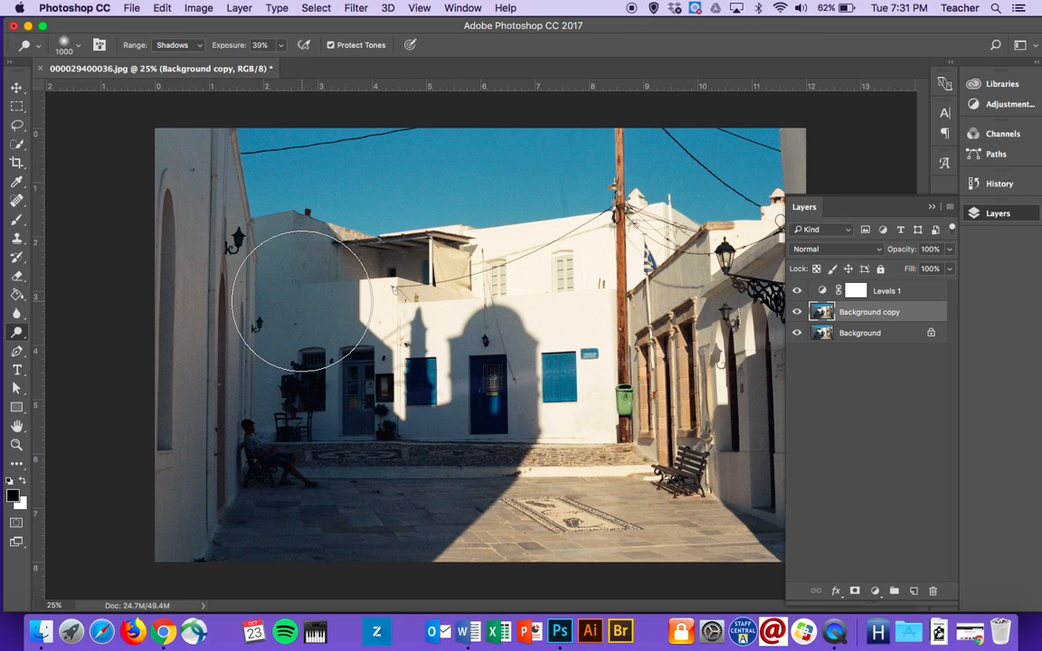
pyautogui.moveTo(302, 301)
pyautogui.mouseDown()
pyautogui.moveTo(269, 408)
pyautogui.moveTo(350, 411)
pyautogui.moveTo(269, 476)
pyautogui.moveTo(227, 496)
pyautogui.moveTo(496, 435)
pyautogui.moveTo(495, 377)
pyautogui.moveTo(444, 511)
pyautogui.moveTo(238, 497)
pyautogui.moveTo(228, 400)
pyautogui.moveTo(204, 391)
pyautogui.moveTo(194, 234)
pyautogui.moveTo(183, 280)
pyautogui.moveTo(177, 491)
pyautogui.moveTo(269, 488)
pyautogui.moveTo(289, 462)
pyautogui.moveTo(301, 495)
pyautogui.mouseUp()
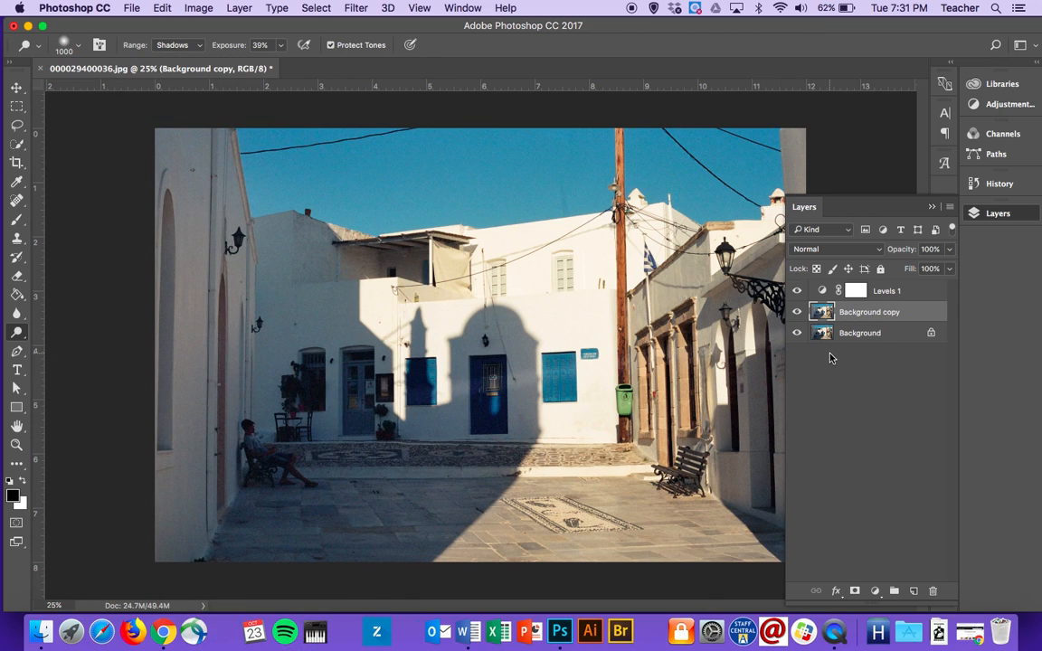
# Step: Compare the dodged copy with the original photo by repeatedly hiding and showing the Background copy layer
pyautogui.click(798, 313)
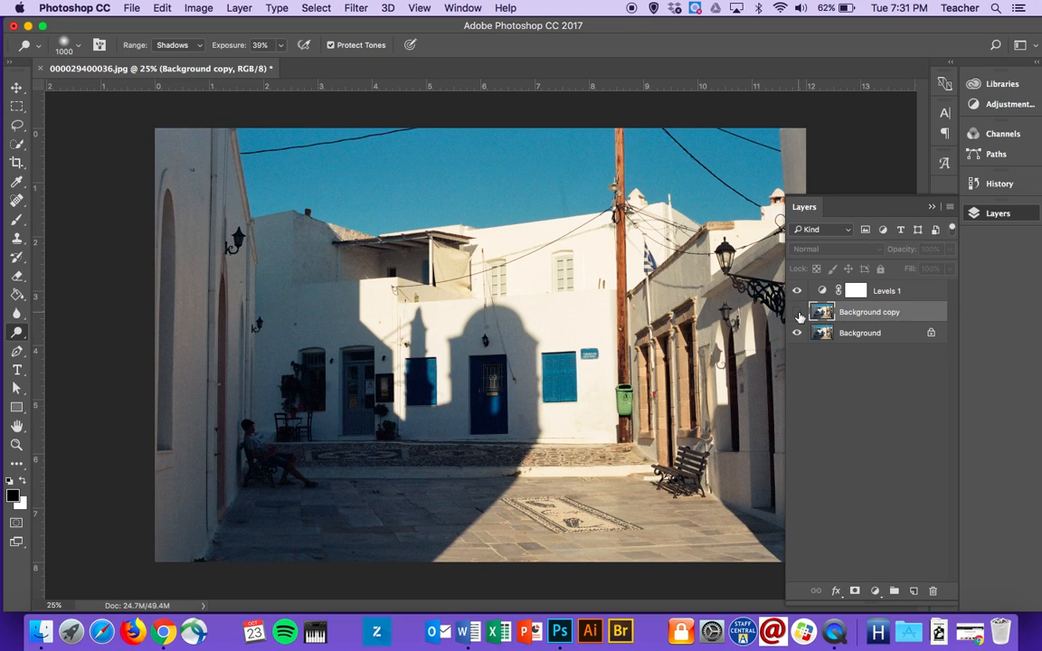
pyautogui.click(798, 313)
pyautogui.click(798, 313)
pyautogui.click(798, 313)
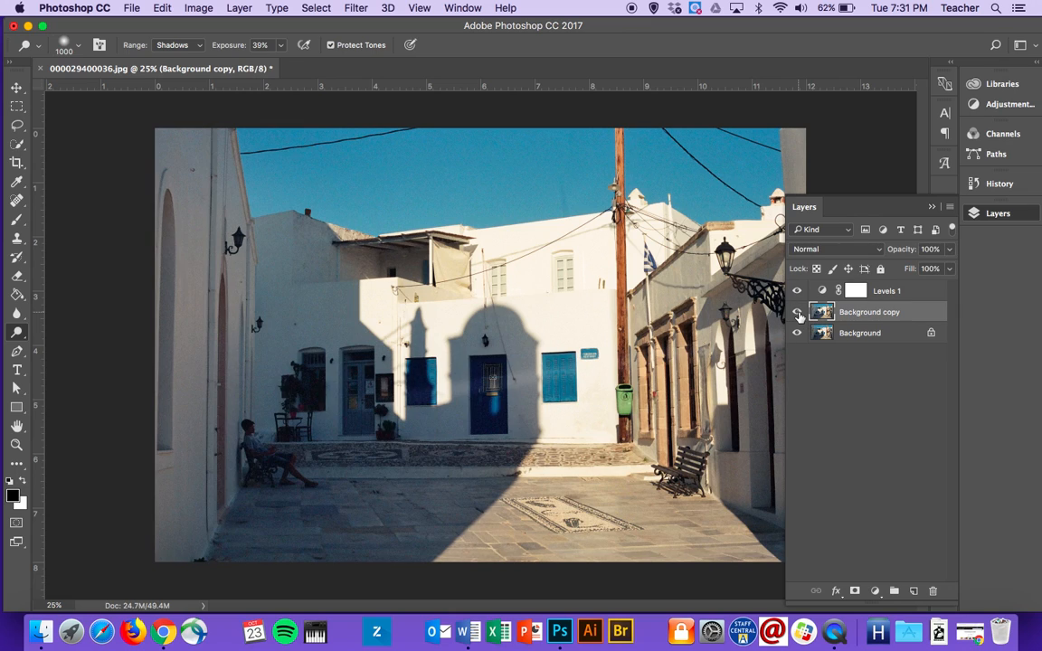
pyautogui.click(798, 313)
pyautogui.click(798, 313)
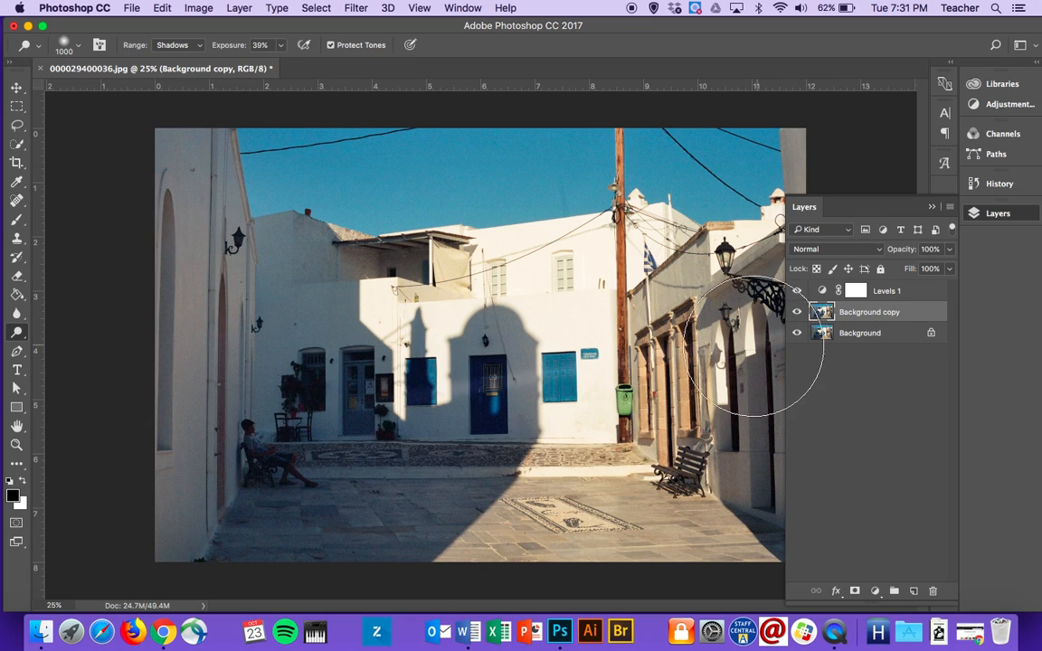
pyautogui.click(798, 313)
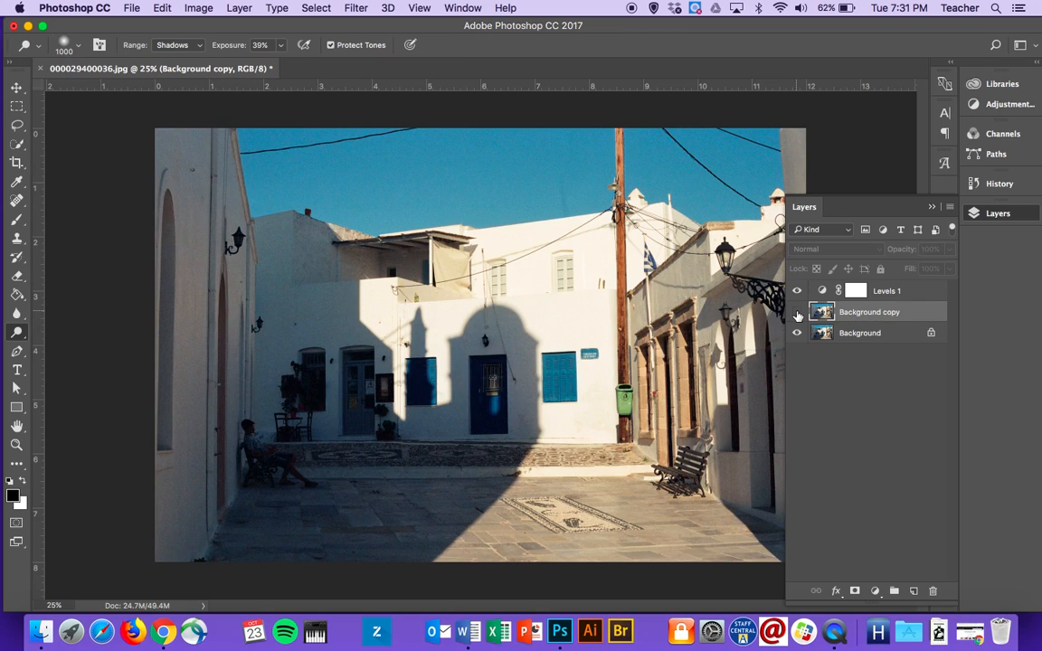
pyautogui.click(798, 313)
pyautogui.click(798, 313)
pyautogui.click(798, 313)
pyautogui.click(798, 313)
# Step: Revert the image to the Delete Layer history state, before the layer duplication and dodging
pyautogui.click(997, 184)
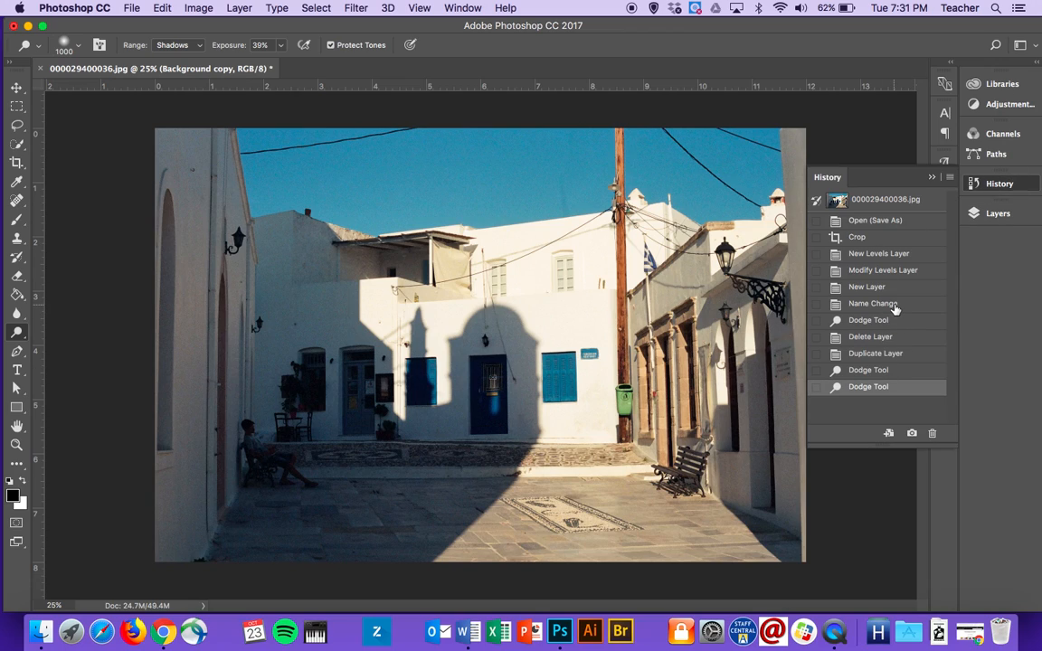
pyautogui.click(895, 338)
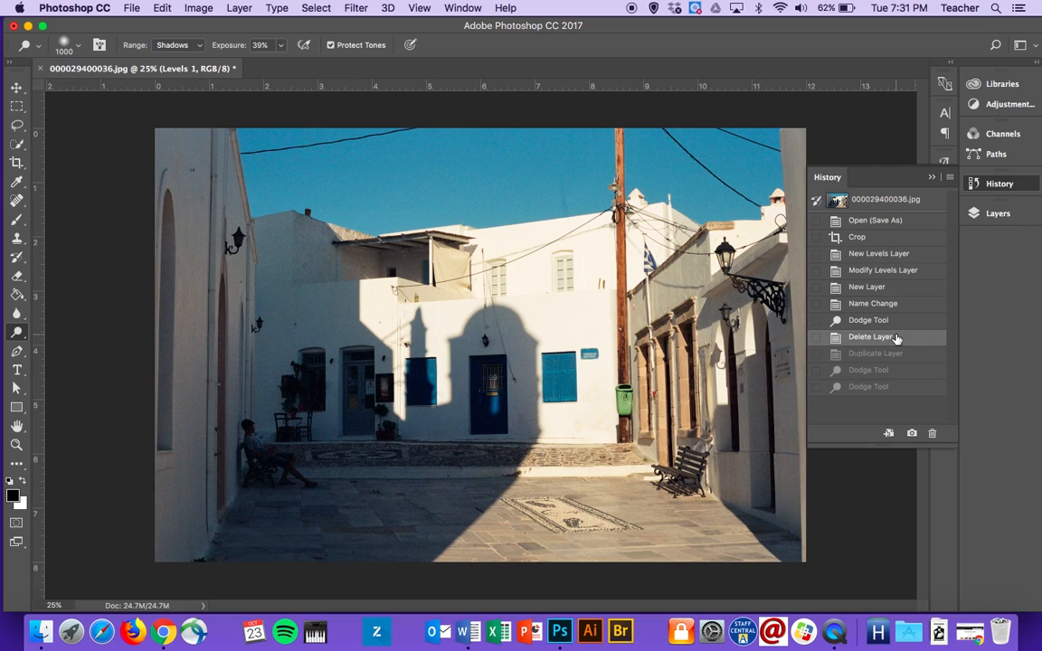
pyautogui.click(989, 187)
pyautogui.click(996, 213)
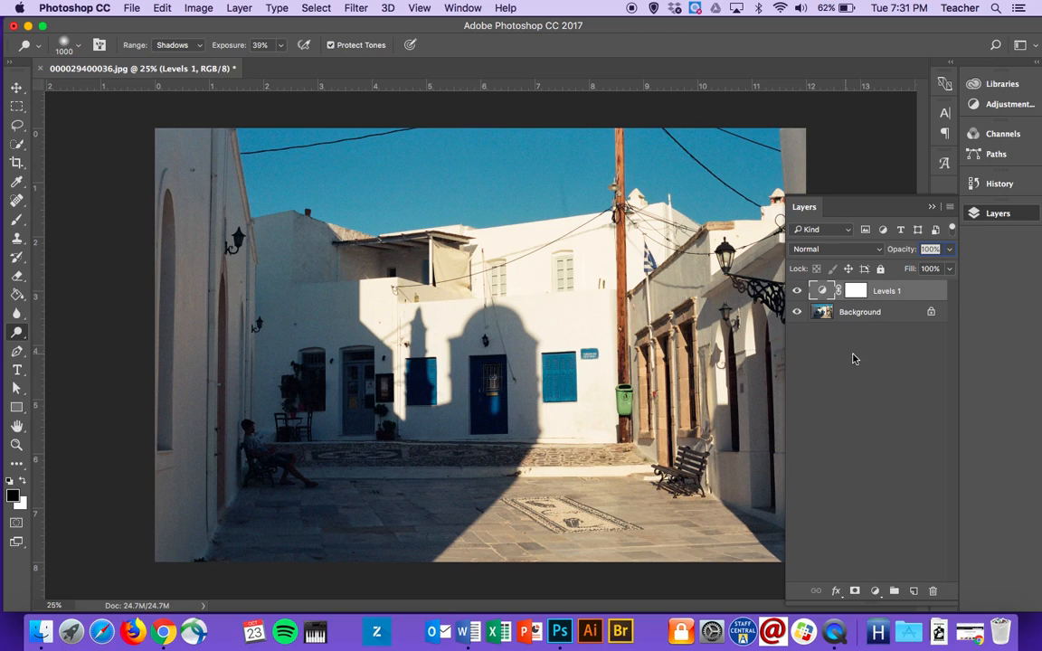
# Step: Duplicate the Background layer again as "Background copy"
pyautogui.click(874, 323)
pyautogui.rightClick(875, 323)
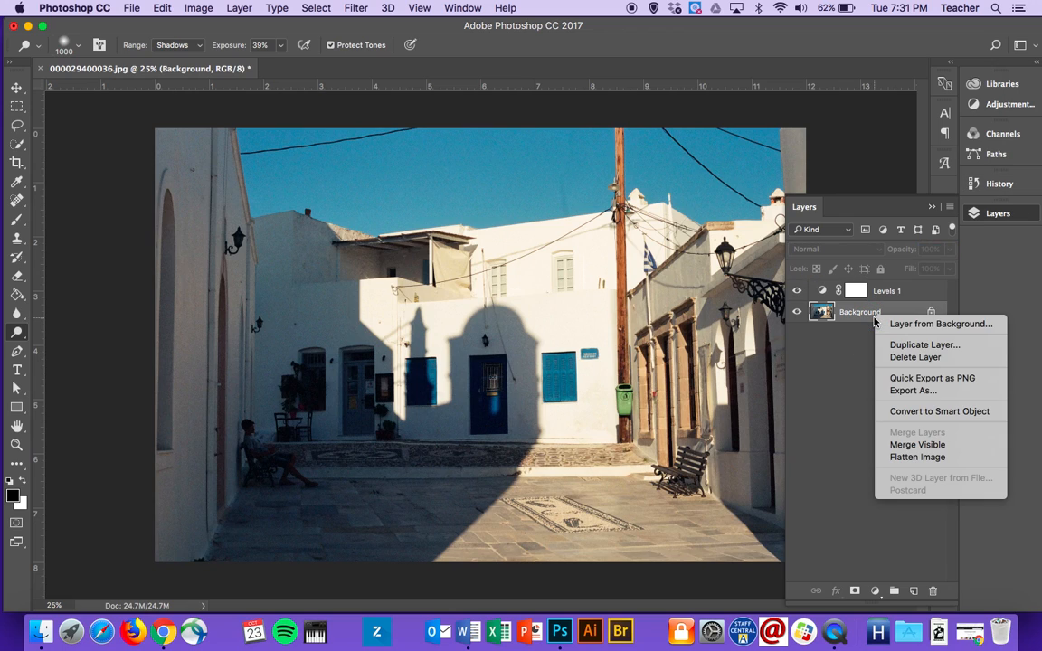
pyautogui.click(950, 343)
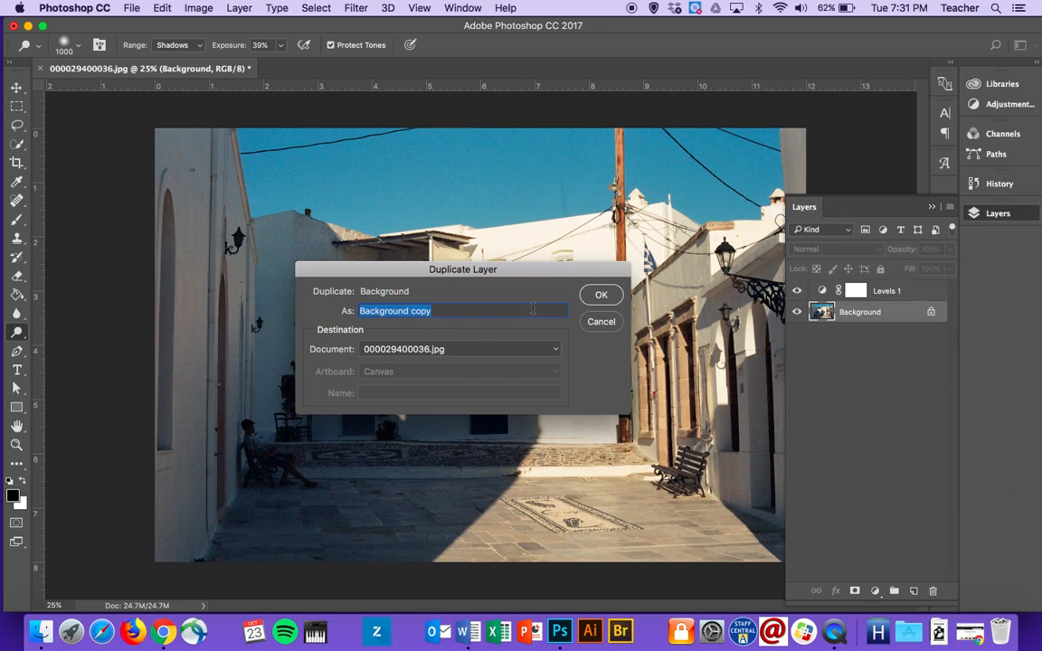
pyautogui.click(601, 298)
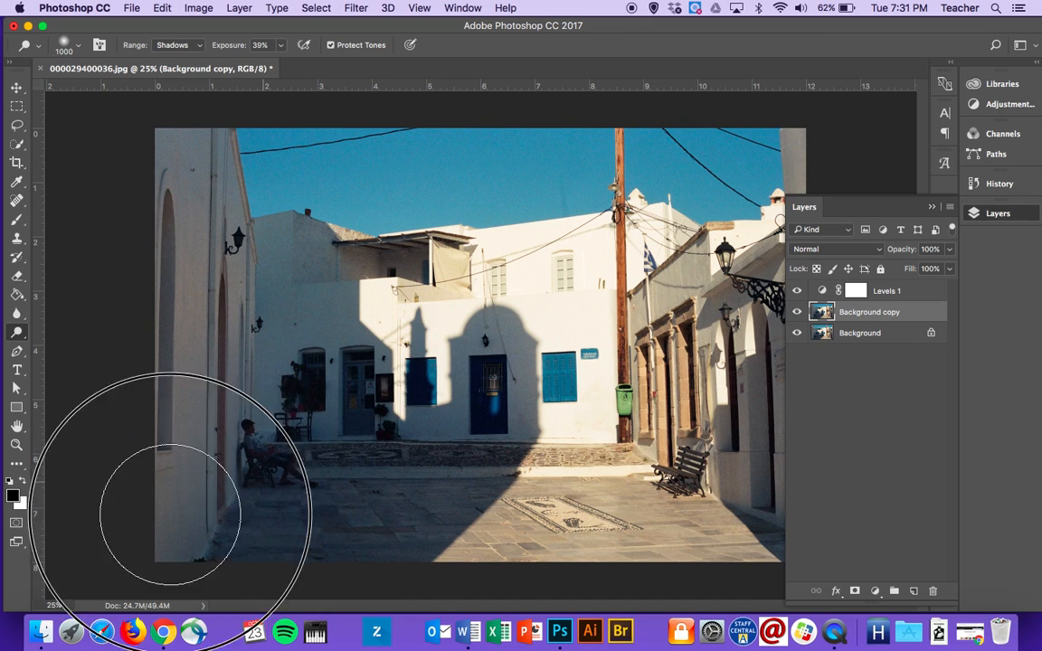
# Step: Dodge the shadows over the seated man, the shaded pavement and the nearby walls on the Background copy layer
pyautogui.moveTo(281, 398)
pyautogui.mouseDown()
pyautogui.moveTo(298, 442)
pyautogui.moveTo(415, 454)
pyautogui.moveTo(398, 493)
pyautogui.mouseUp()
pyautogui.moveTo(299, 565)
pyautogui.mouseDown()
pyautogui.moveTo(274, 587)
pyautogui.moveTo(258, 475)
pyautogui.mouseUp()
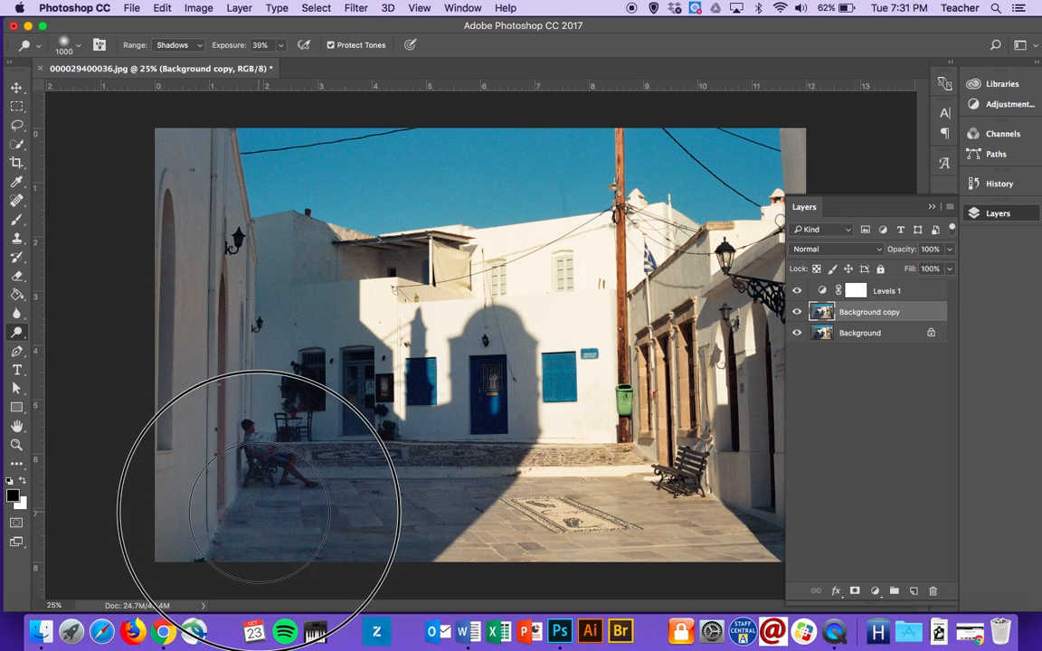
pyautogui.moveTo(180, 385)
pyautogui.mouseDown()
pyautogui.moveTo(170, 460)
pyautogui.moveTo(218, 209)
pyautogui.moveTo(312, 387)
pyautogui.mouseUp()
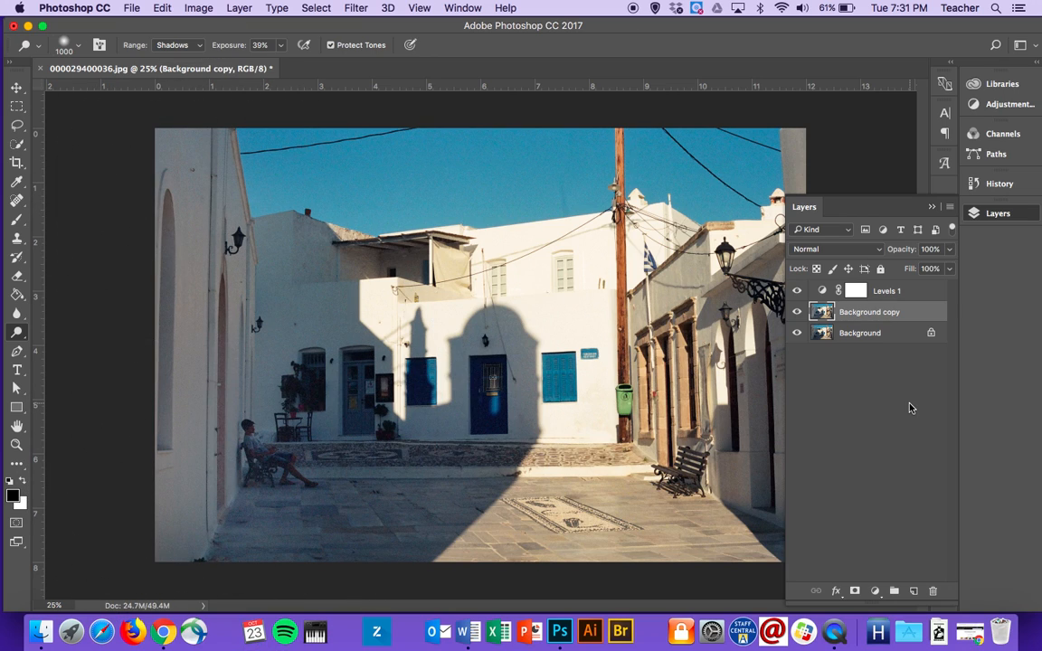
# Step: Darken the highlights on the sunlit white buildings of the Background copy layer with the Burn tool at 50% exposure
pyautogui.rightClick(15, 332)
pyautogui.click(58, 342)
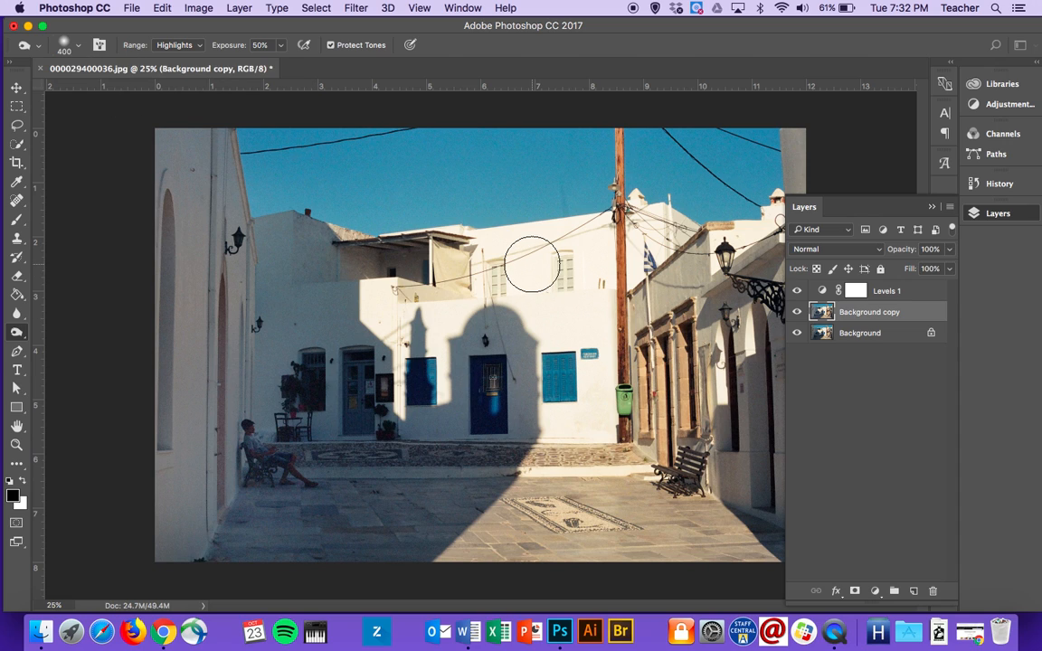
pyautogui.moveTo(532, 263)
pyautogui.mouseDown()
pyautogui.moveTo(496, 286)
pyautogui.moveTo(491, 252)
pyautogui.moveTo(560, 274)
pyautogui.moveTo(591, 262)
pyautogui.moveTo(588, 360)
pyautogui.moveTo(565, 359)
pyautogui.moveTo(586, 360)
pyautogui.moveTo(597, 399)
pyautogui.moveTo(517, 314)
pyautogui.moveTo(464, 390)
pyautogui.moveTo(414, 311)
pyautogui.moveTo(390, 298)
pyautogui.moveTo(416, 390)
pyautogui.moveTo(676, 248)
pyautogui.moveTo(638, 214)
pyautogui.moveTo(728, 252)
pyautogui.moveTo(789, 217)
pyautogui.moveTo(695, 314)
pyautogui.moveTo(658, 429)
pyautogui.moveTo(533, 484)
pyautogui.moveTo(657, 463)
pyautogui.moveTo(747, 471)
pyautogui.moveTo(732, 340)
pyautogui.moveTo(756, 280)
pyautogui.mouseUp()
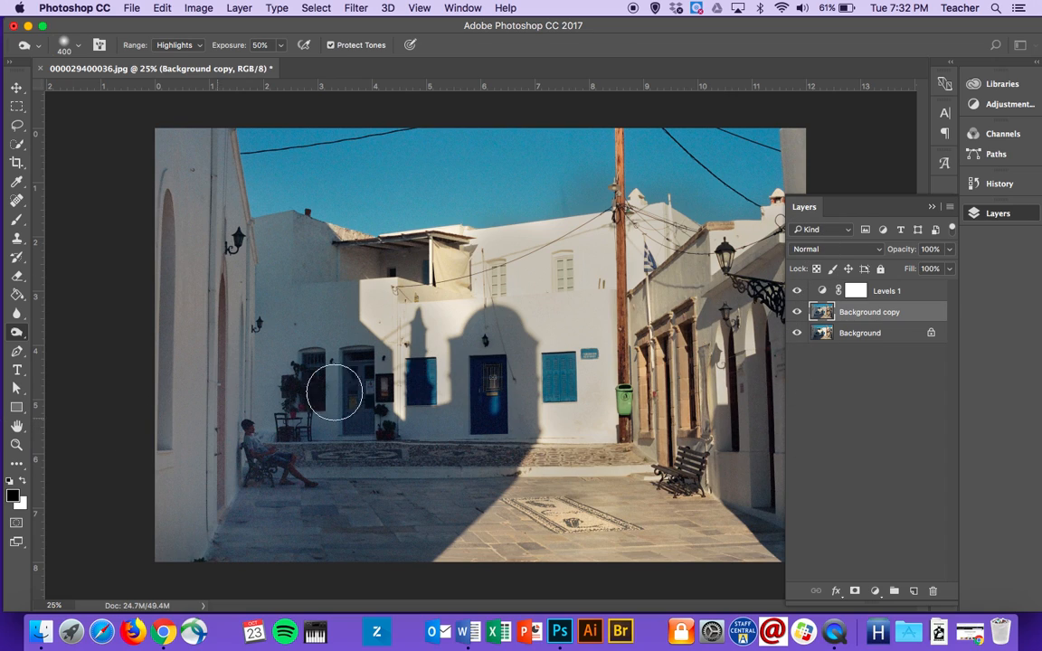
# Step: Toggle the Background copy layer's visibility to compare the dodged and burned version with the original
pyautogui.click(798, 313)
pyautogui.click(798, 313)
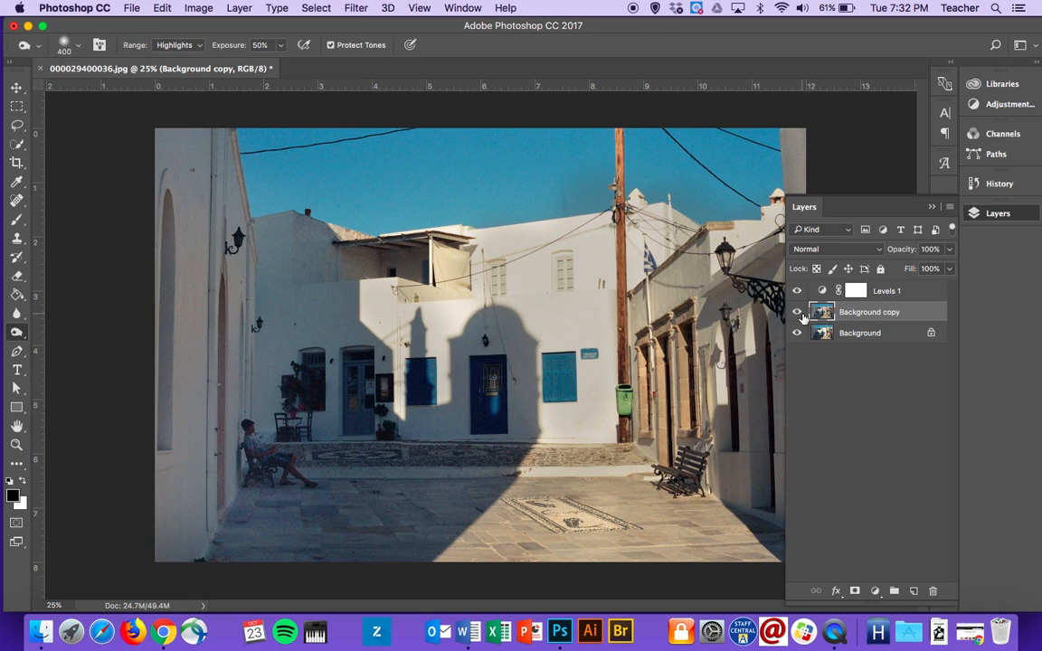
pyautogui.click(800, 314)
pyautogui.click(800, 314)
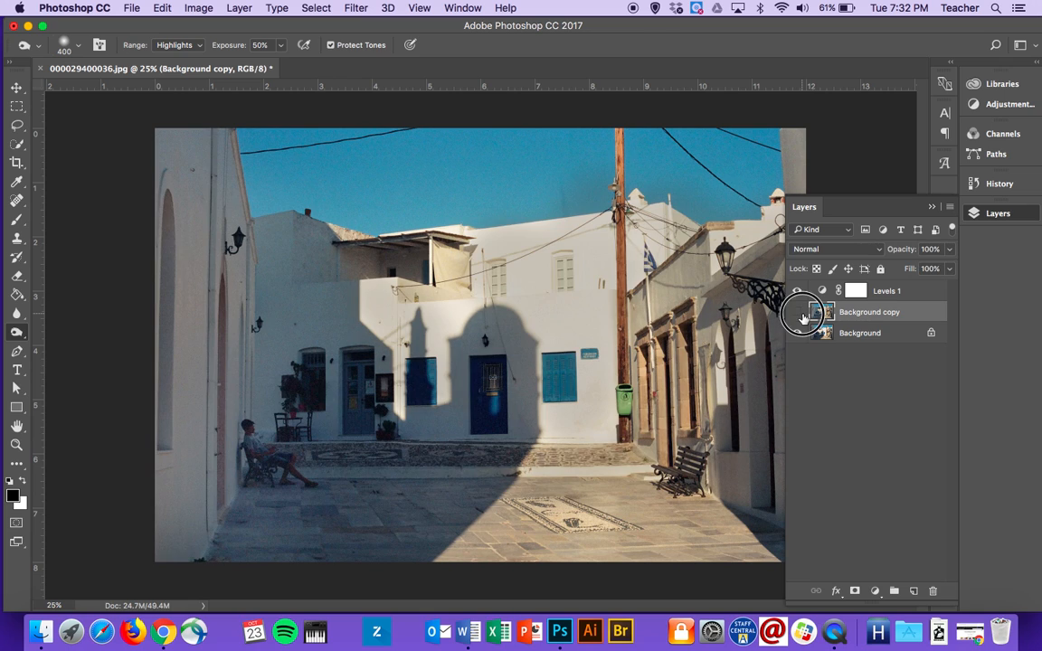
pyautogui.click(800, 314)
pyautogui.click(799, 314)
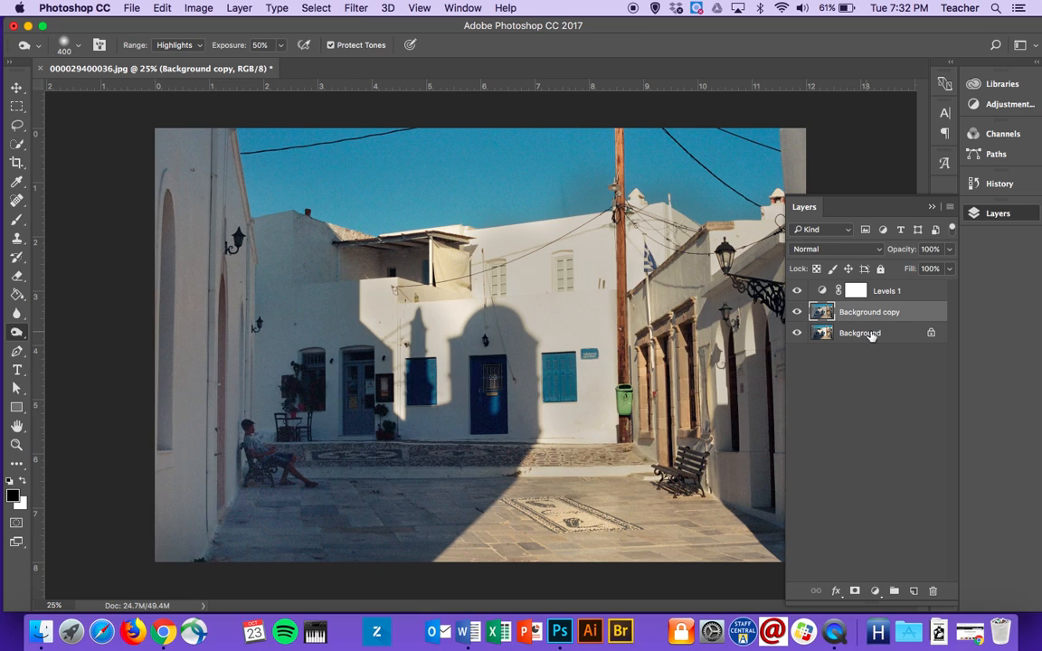
# Step: Hide the Background copy layer and delete it to discard the dodge and burn edits
pyautogui.click(797, 314)
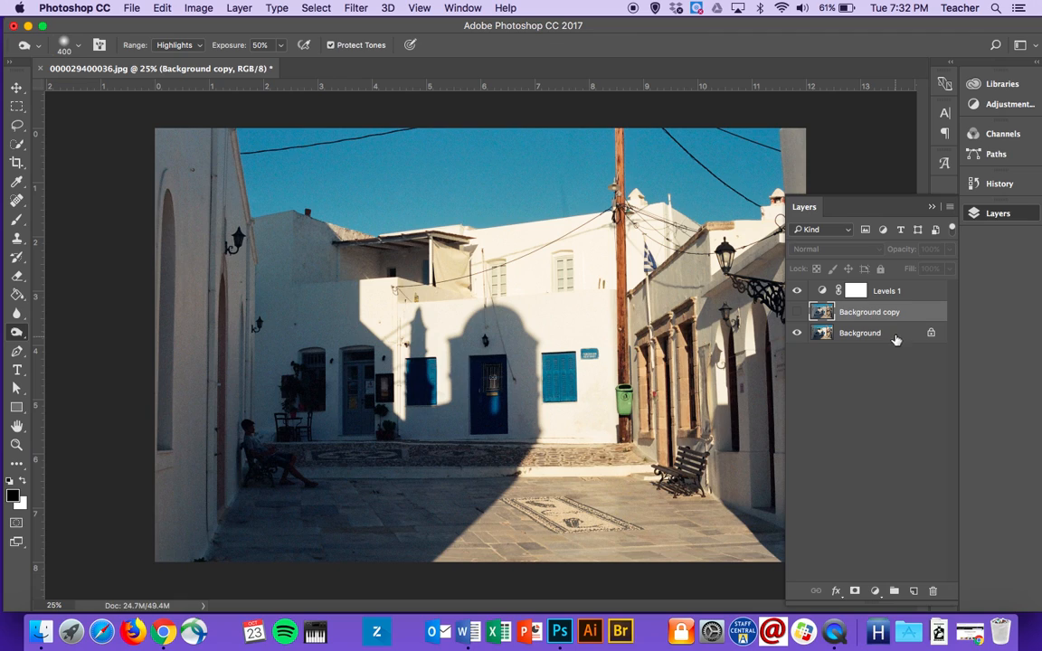
pyautogui.moveTo(896, 319); pyautogui.dragTo(933, 590)
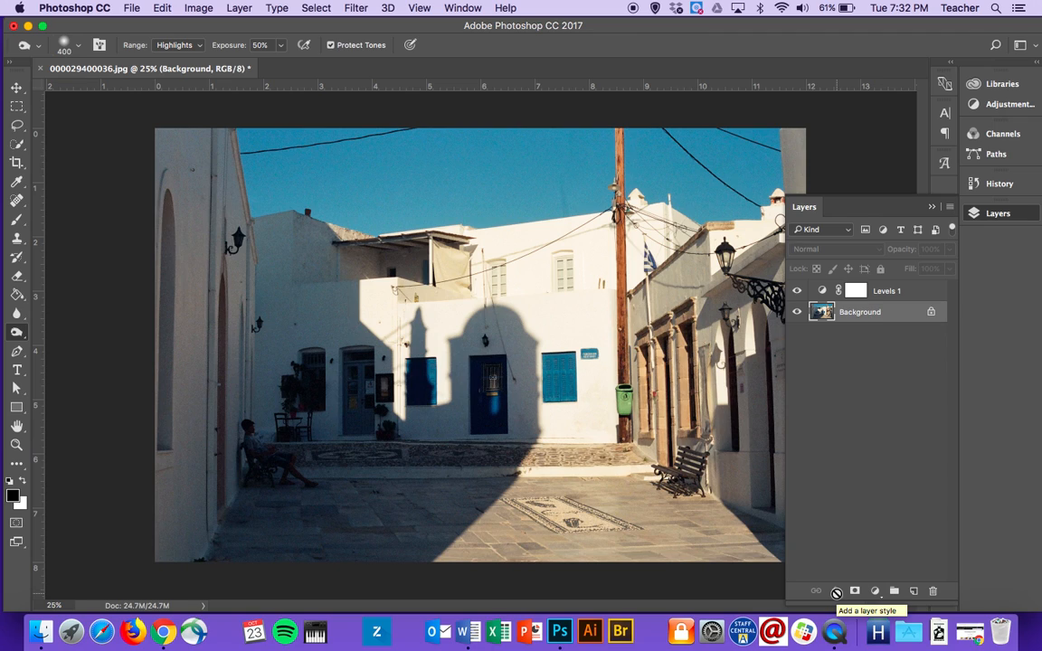
pyautogui.click(834, 640)
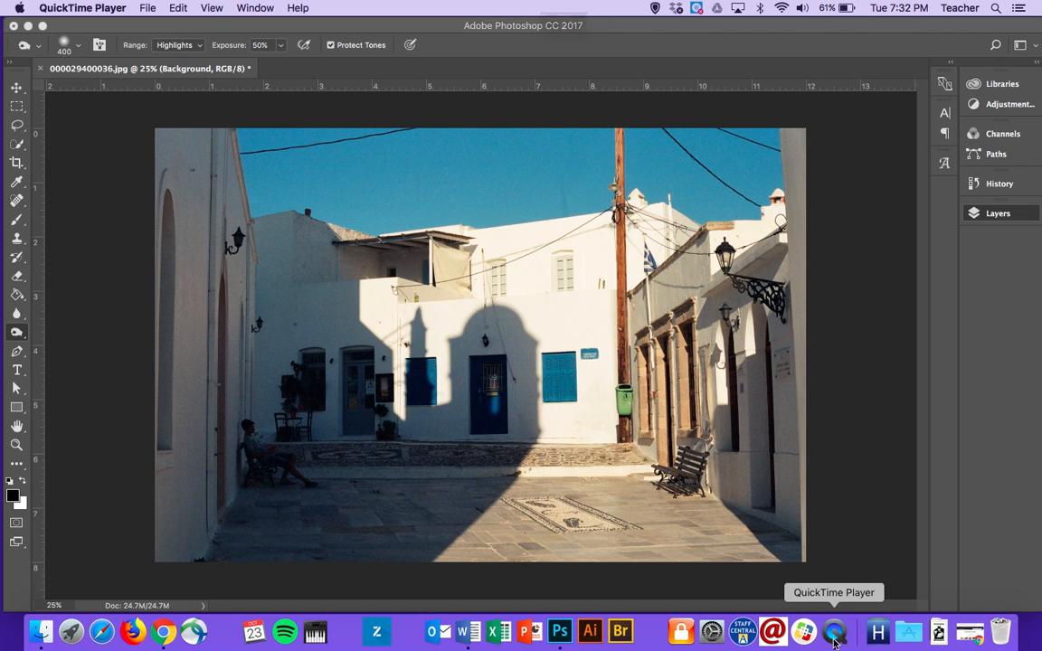